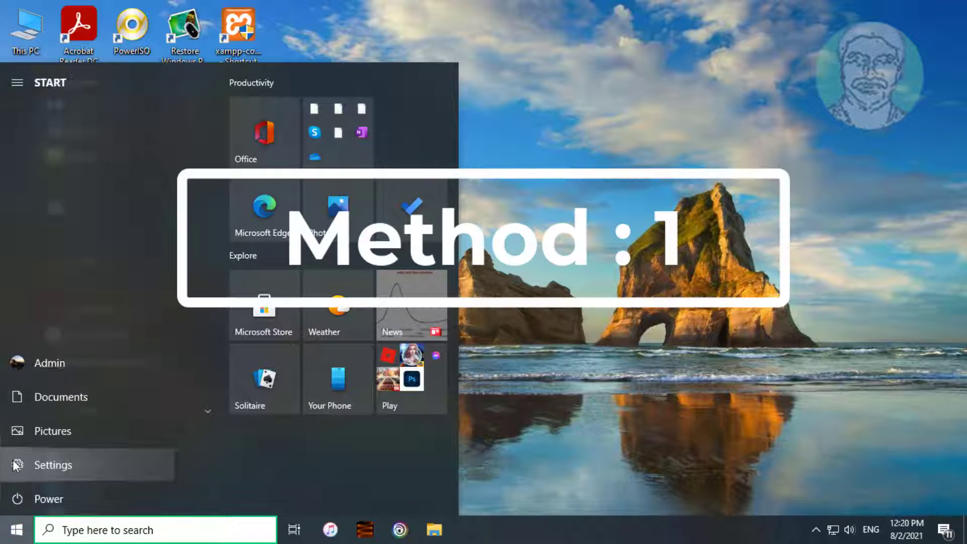
Launch Windows Settings from the Start menu
click(17, 465)
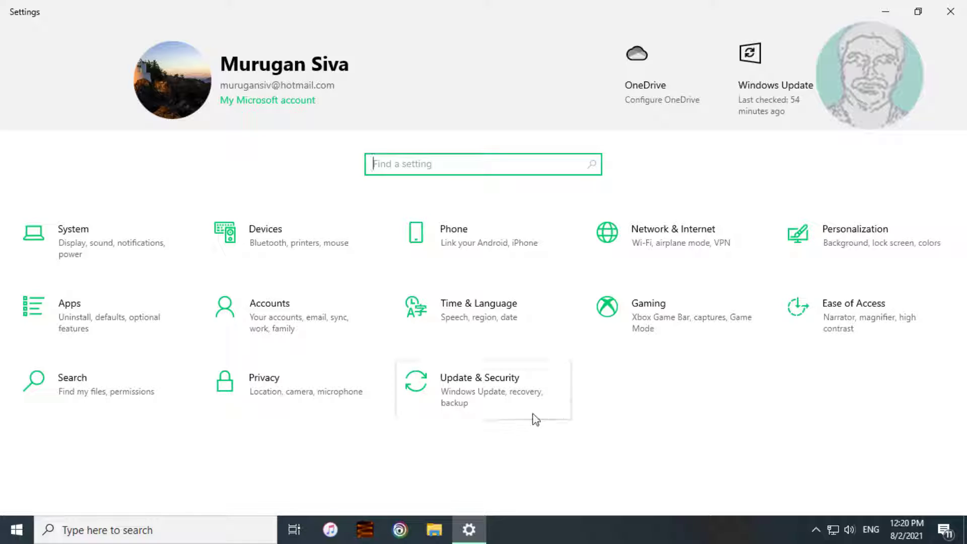
Go to Update & Security > Troubleshoot > Additional troubleshooters and expand Windows Store Apps
click(493, 395)
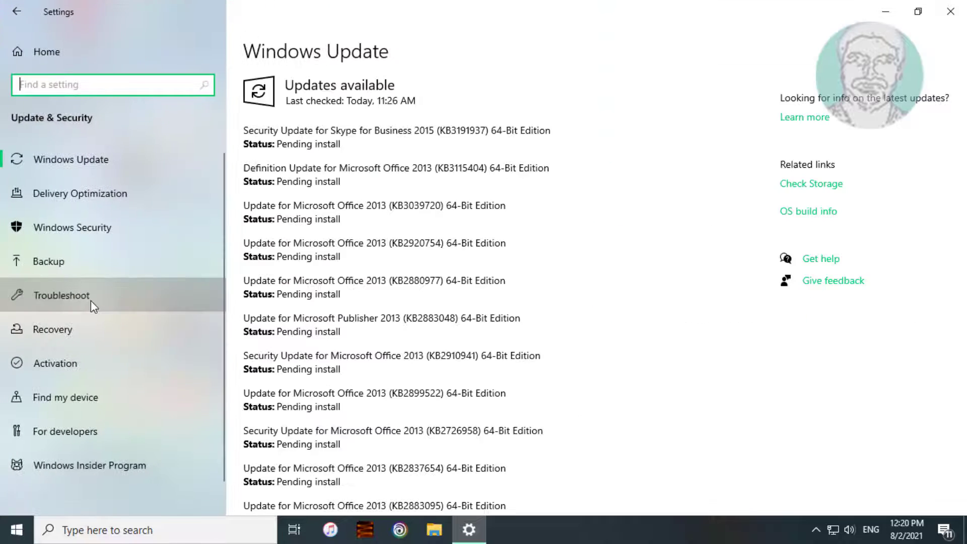
click(91, 301)
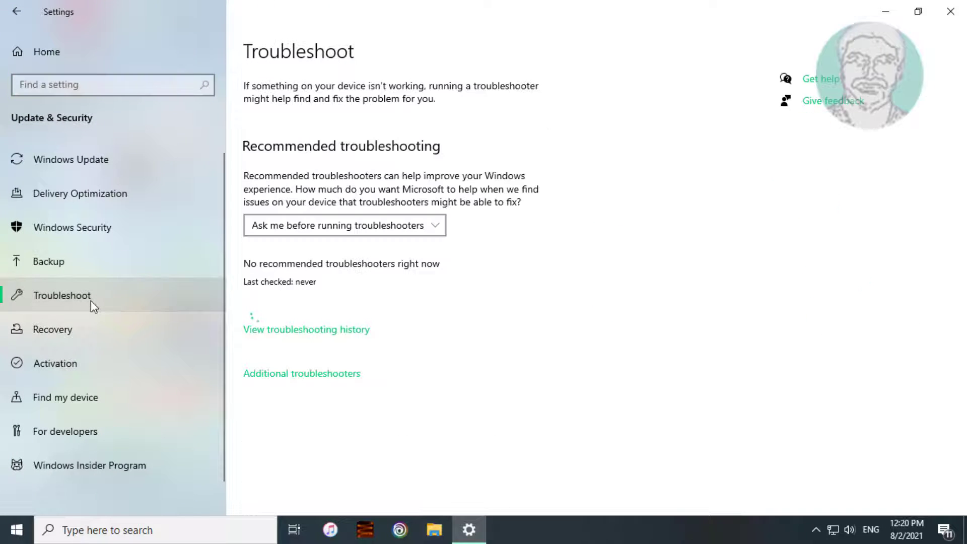
click(318, 375)
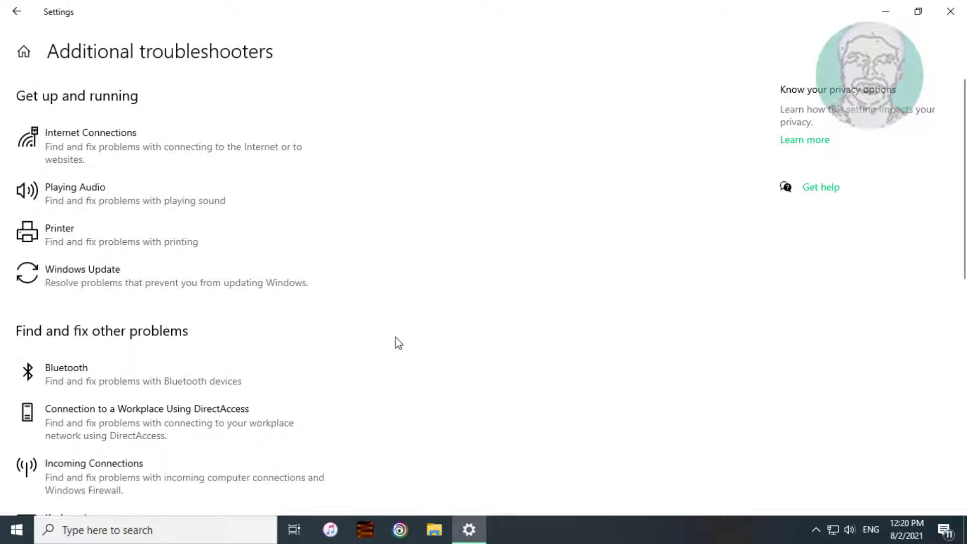
scroll(398, 343, down, 2)
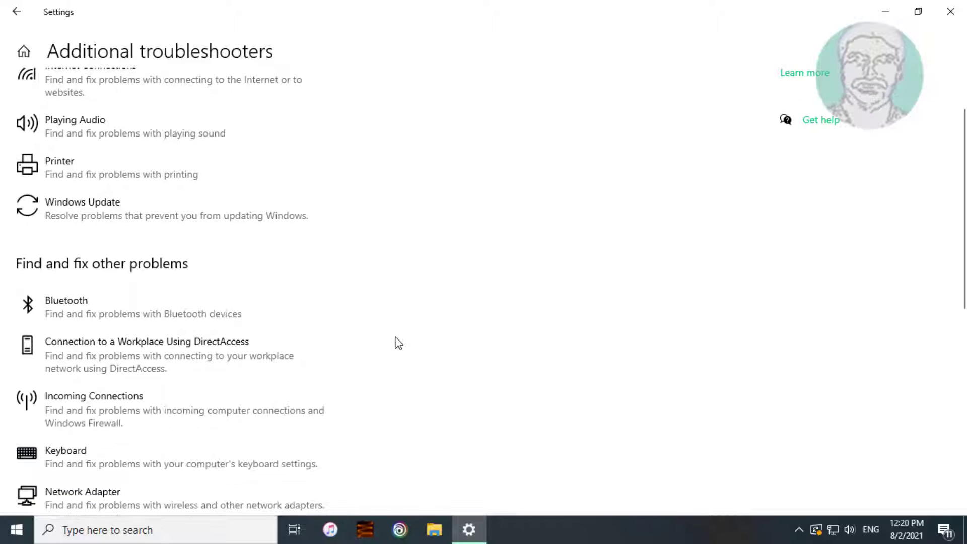
scroll(399, 344, down, 5)
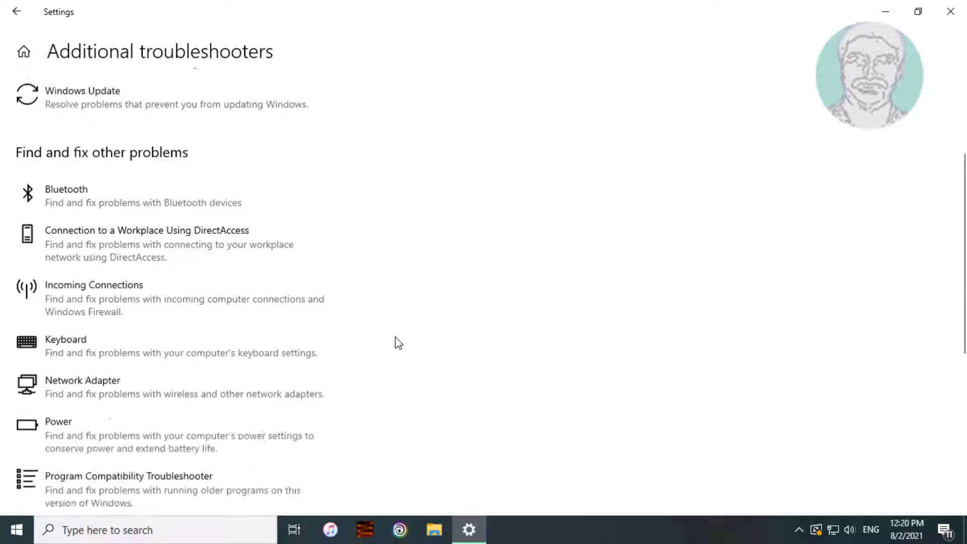
scroll(399, 343, down, 3)
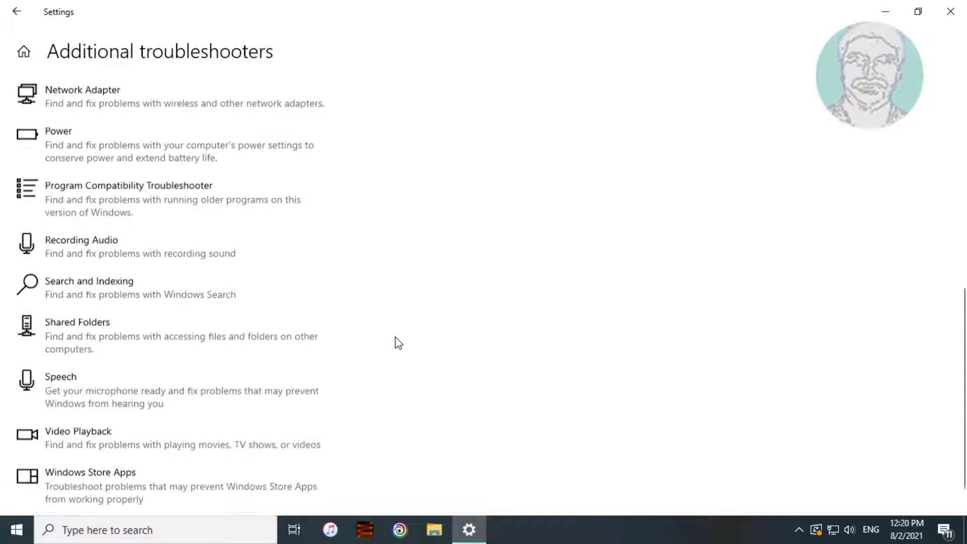
click(113, 440)
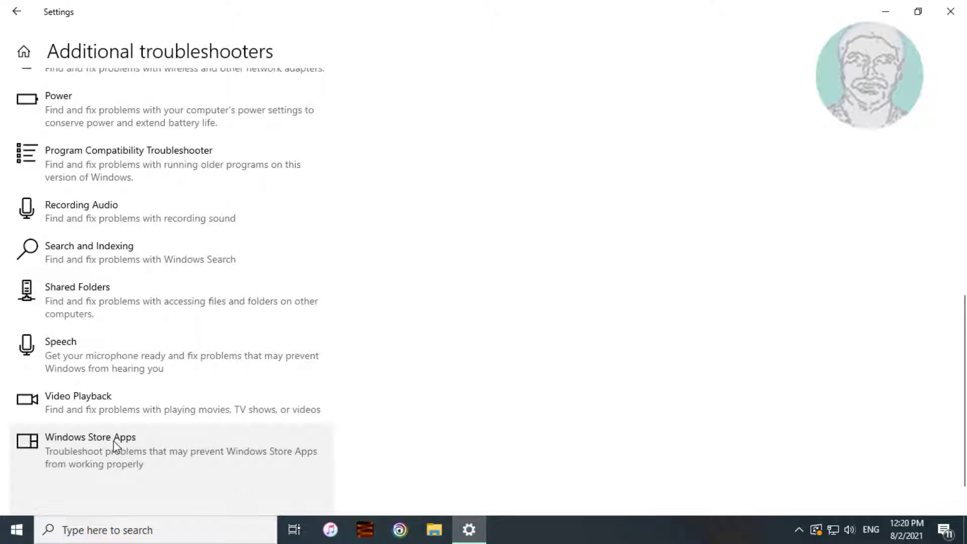
Run the Windows Store Apps troubleshooter past Reset an app and the restart notice, then close it
click(269, 503)
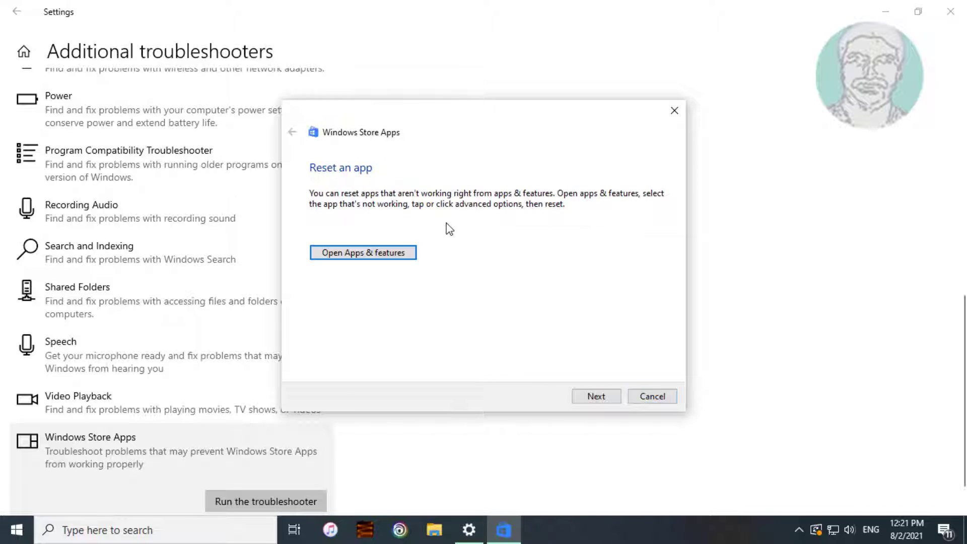
click(595, 396)
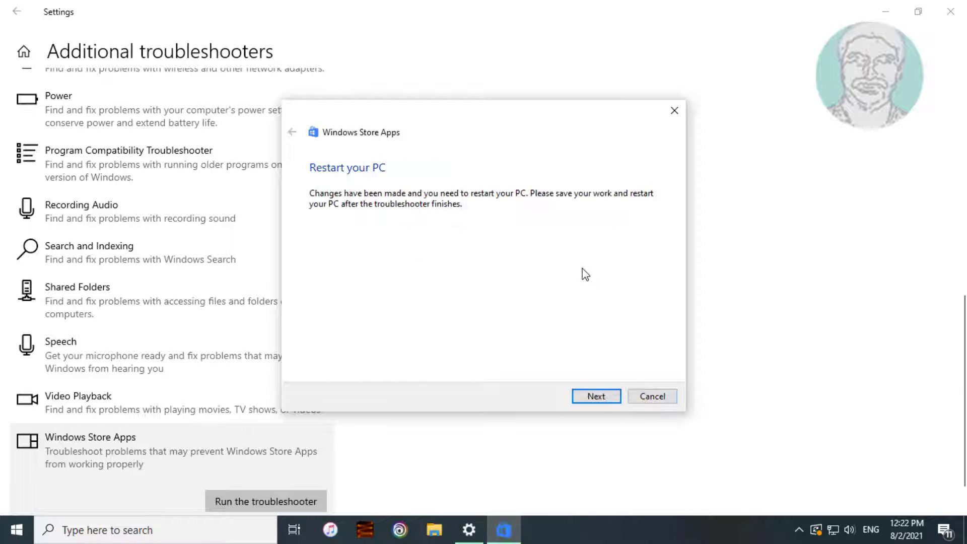
click(597, 398)
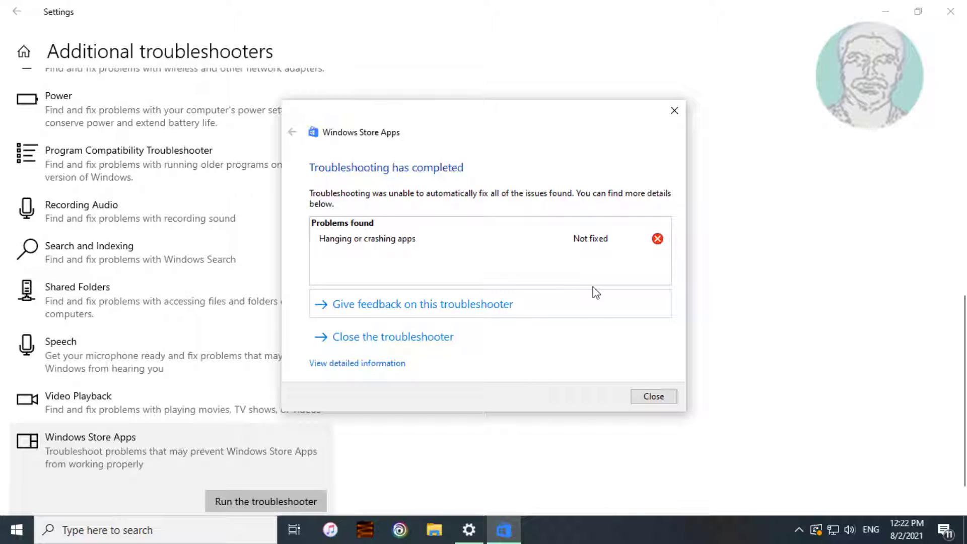
click(655, 398)
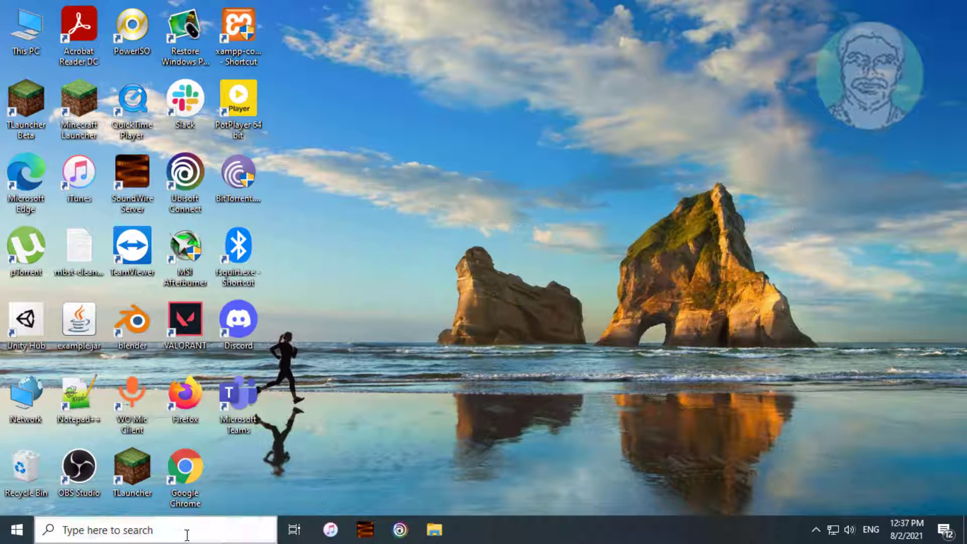
Open Command Prompt with administrator rights
click(124, 530)
text(cmd)
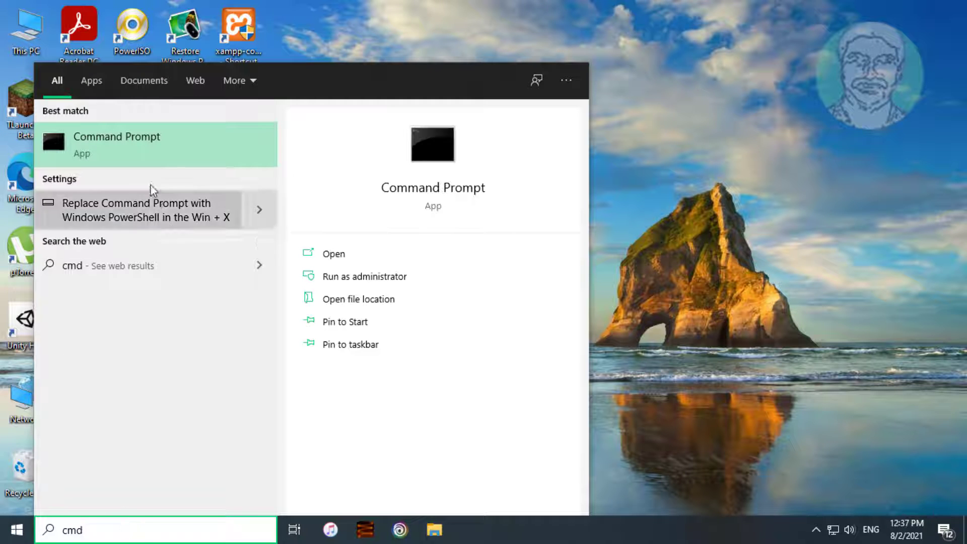
right_click(130, 135)
click(180, 150)
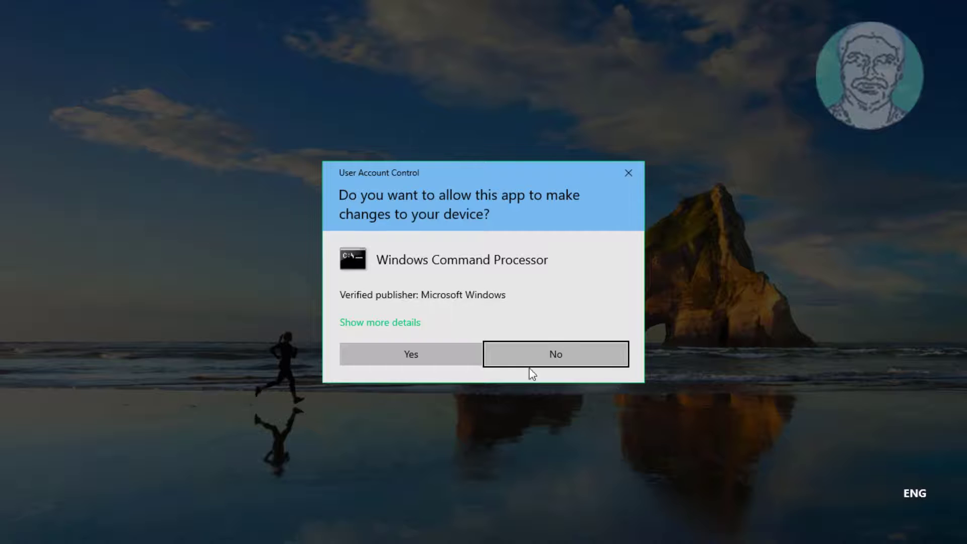
click(411, 362)
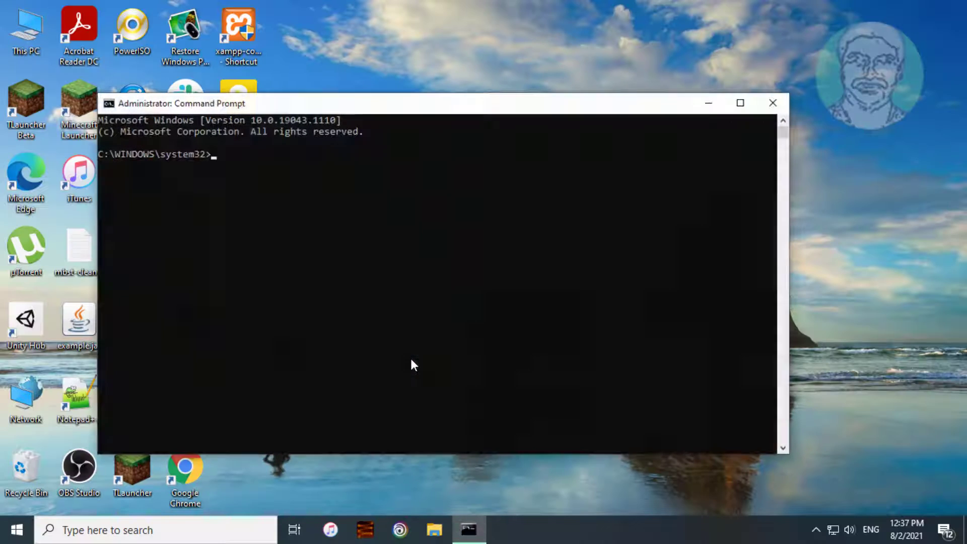
Run wsreset, close the Microsoft Store it opens, and exit the prompt
text(ws)
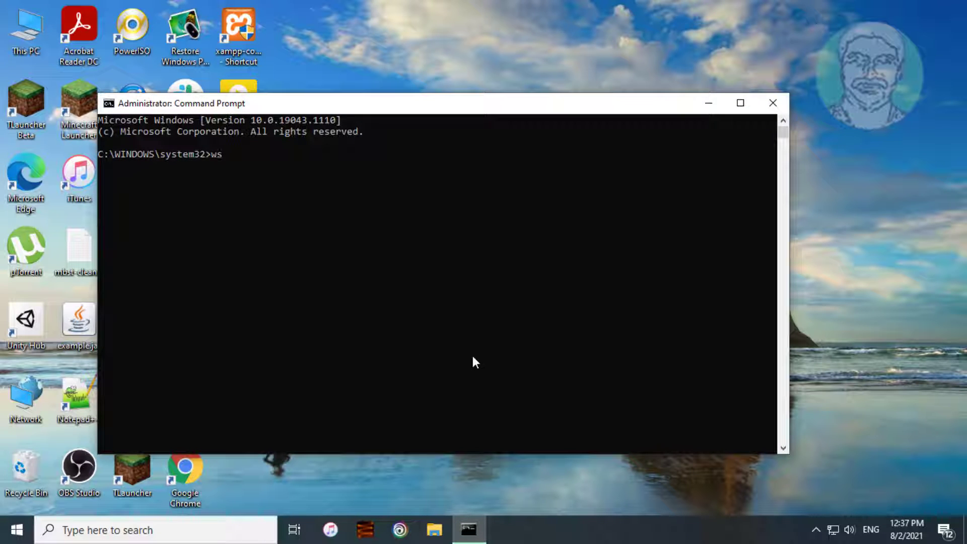
text(reset)
key(Return)
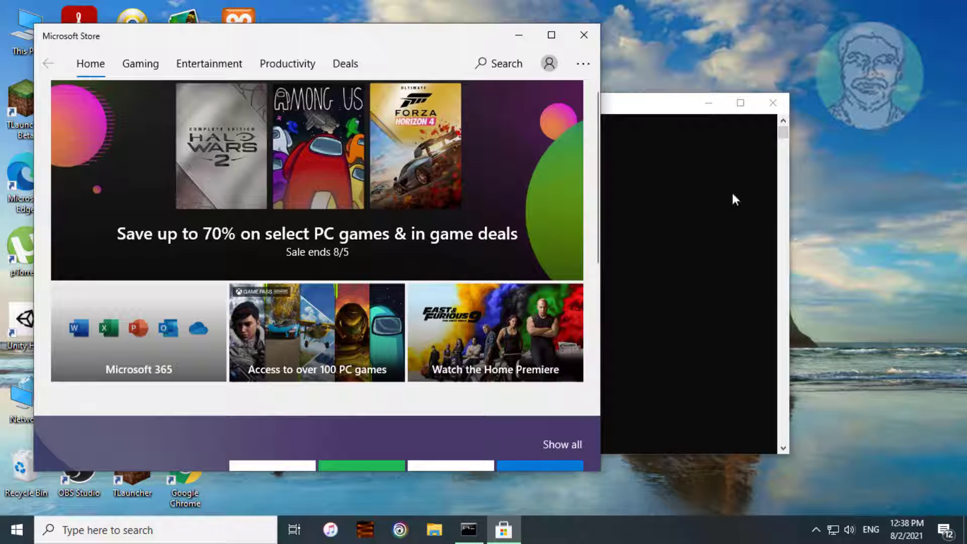
click(592, 34)
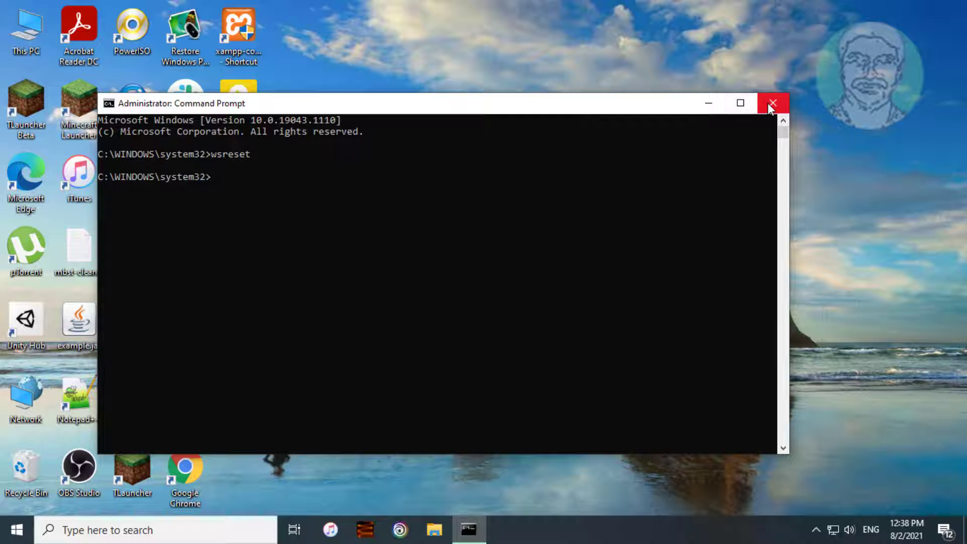
text(exit)
key(Return)
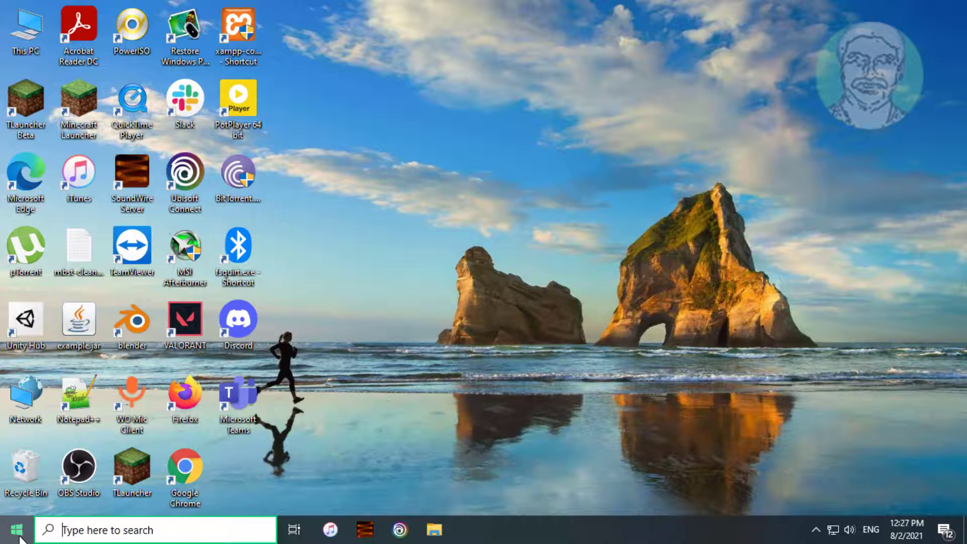
Reopen Settings on Apps & features, search 'soli' and expand Microsoft Solitaire Collection
click(18, 535)
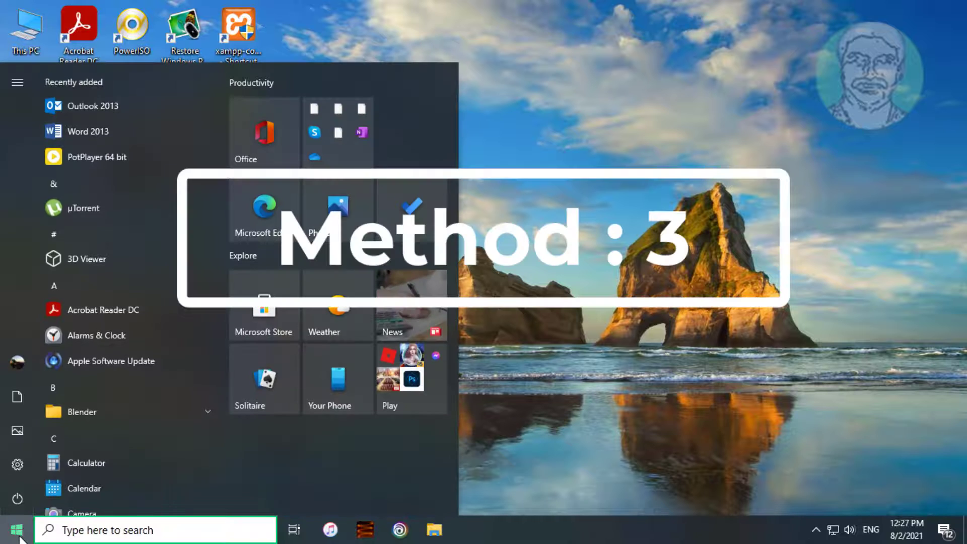
click(17, 466)
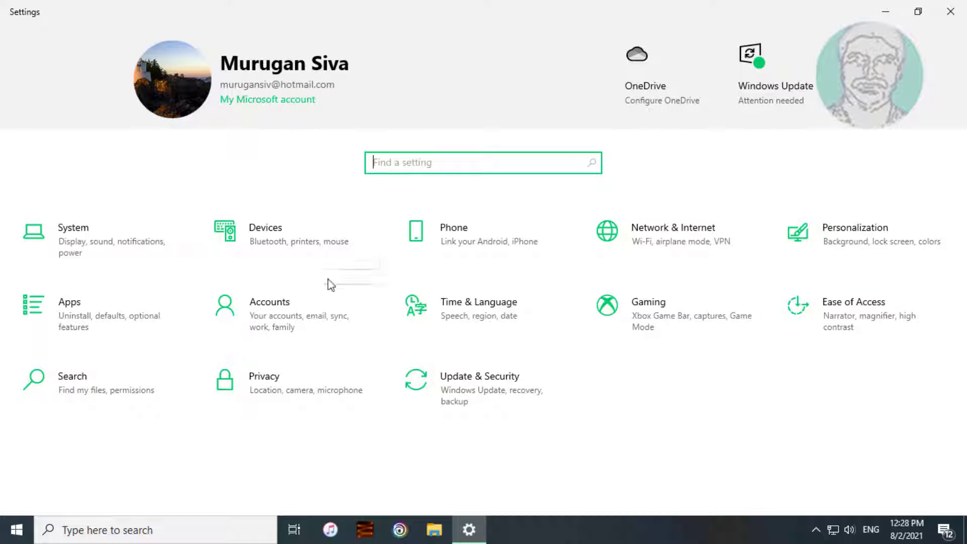
click(103, 331)
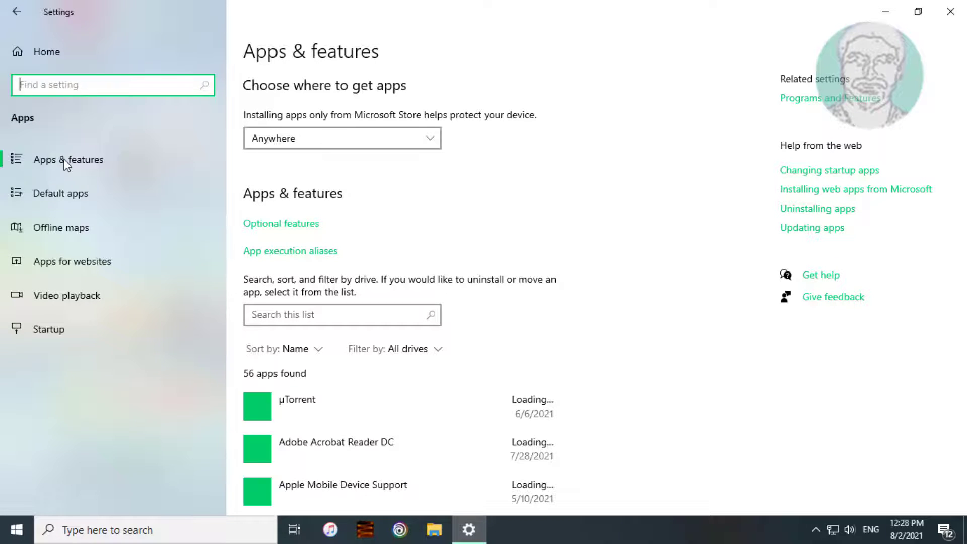
click(359, 323)
text(soli)
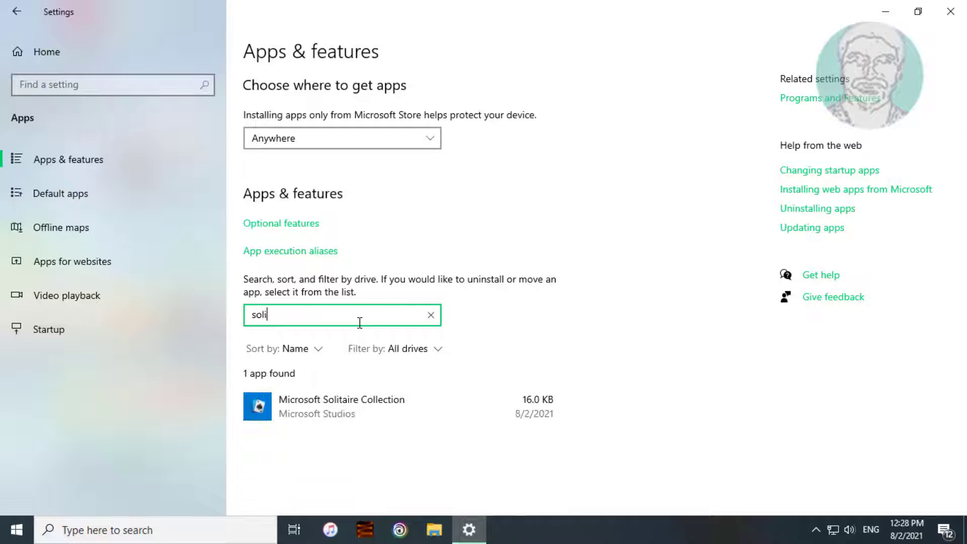
click(338, 415)
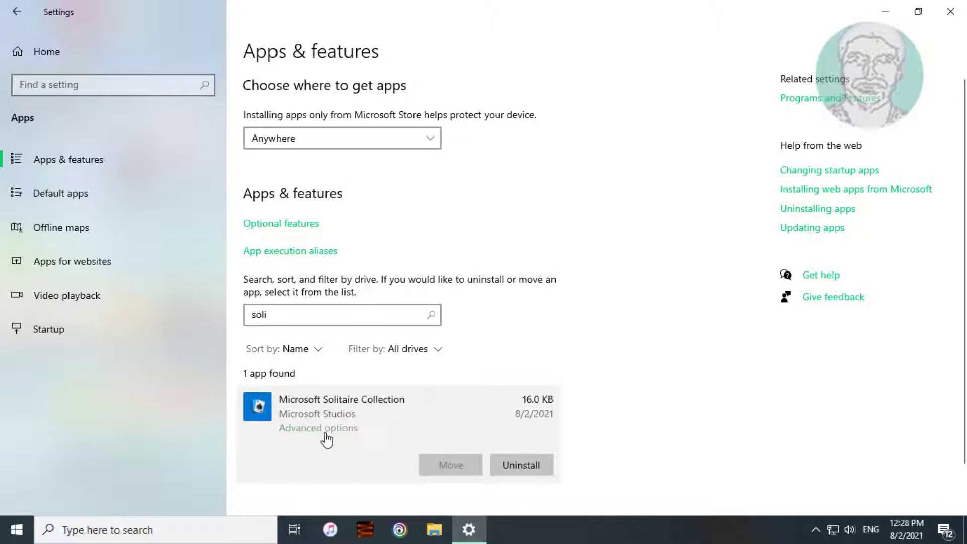
Reset Microsoft Solitaire Collection from its Advanced options, then close Settings
click(327, 433)
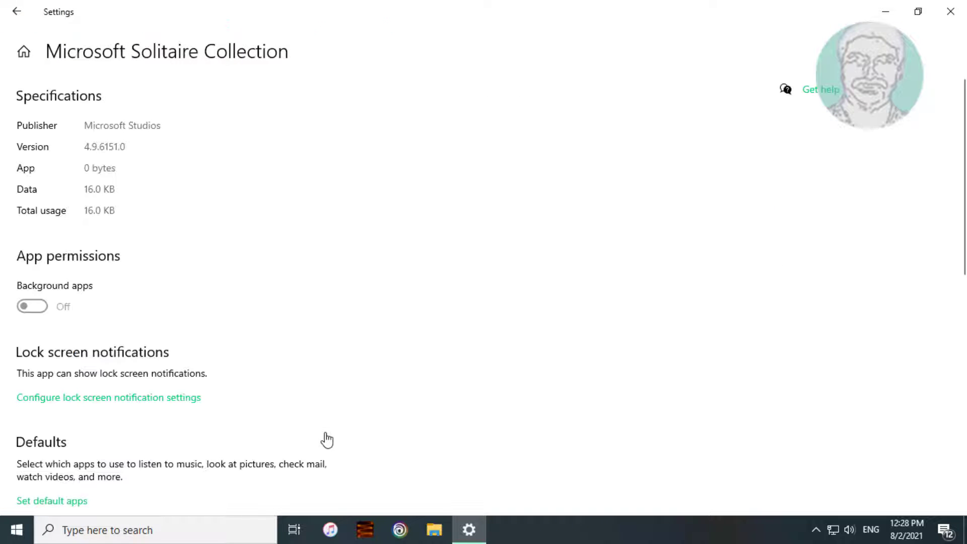
scroll(294, 384, down, 8)
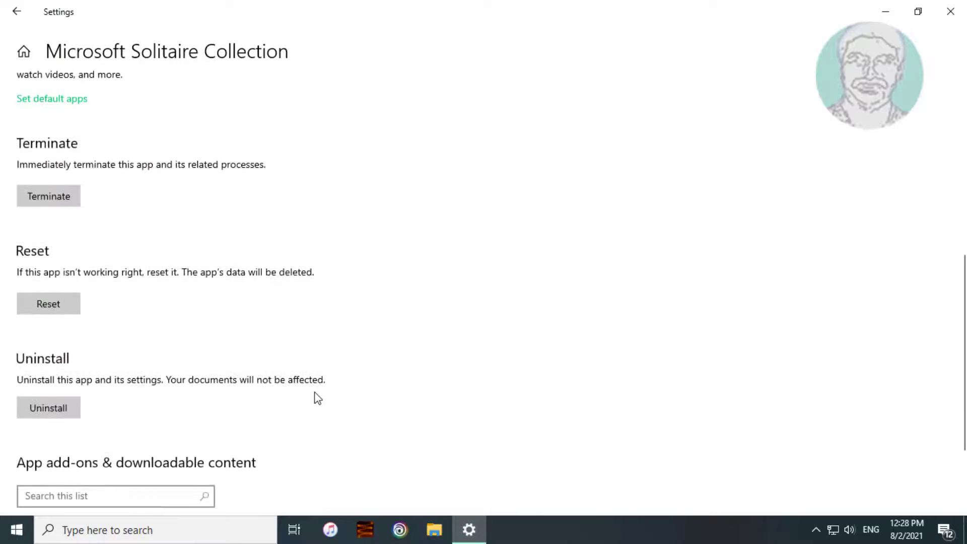
click(59, 308)
click(170, 275)
click(17, 11)
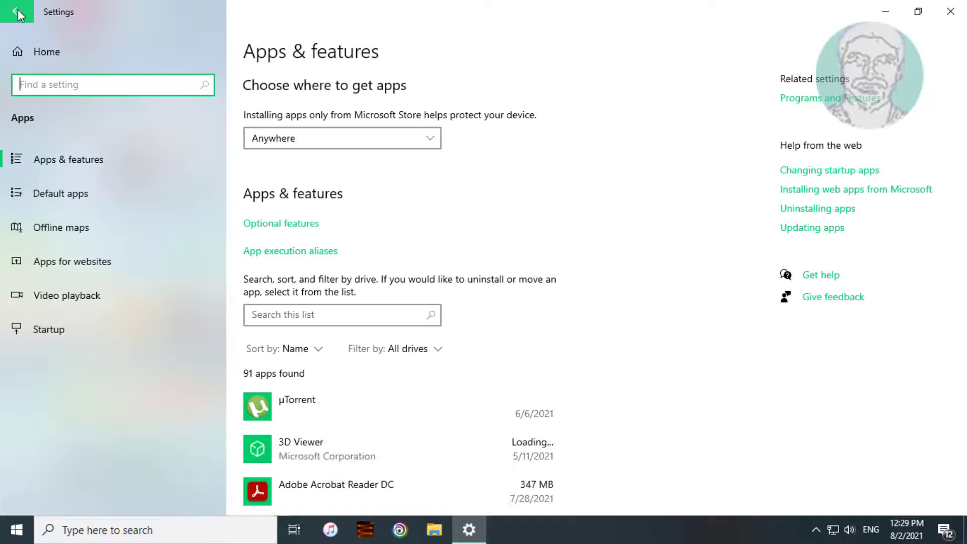
click(948, 14)
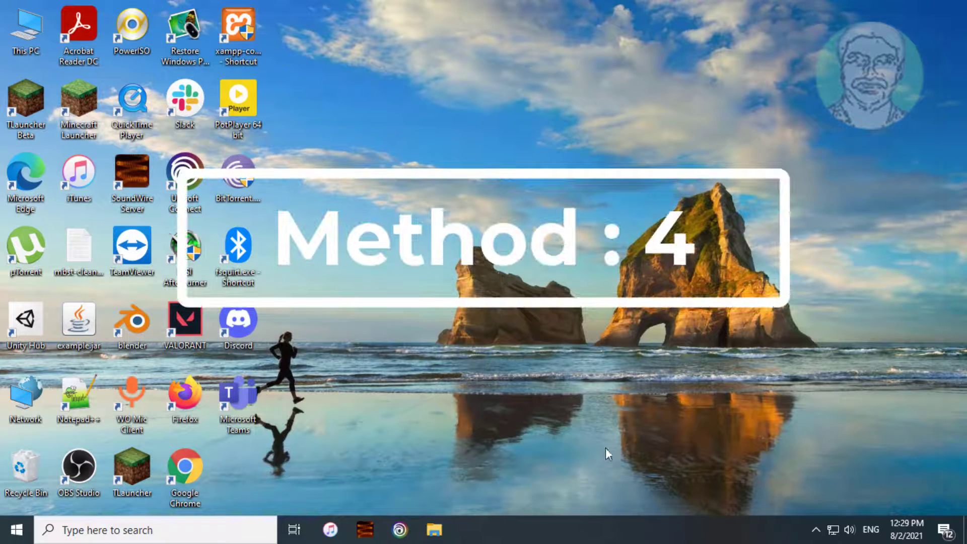
Open Windows PowerShell with administrator rights
click(205, 527)
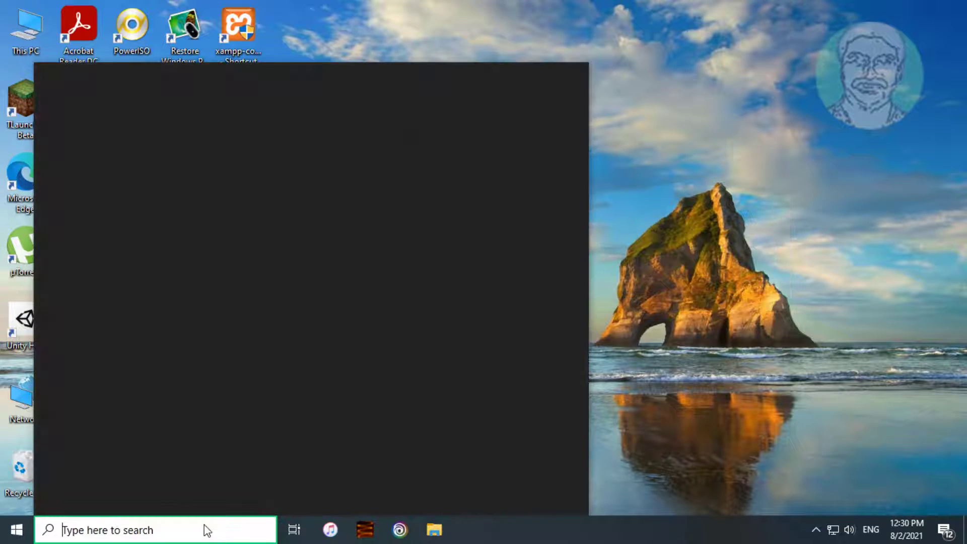
text(powershell)
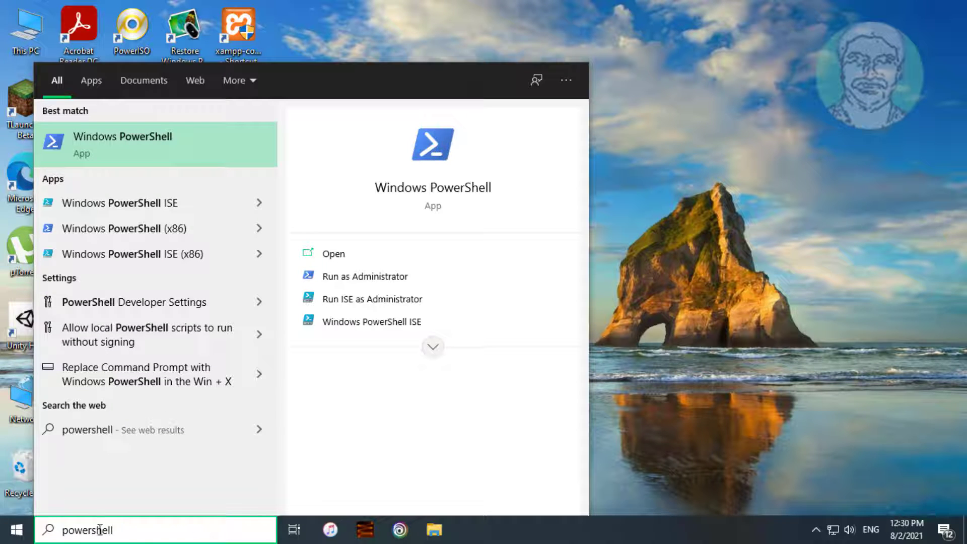
right_click(153, 132)
click(209, 145)
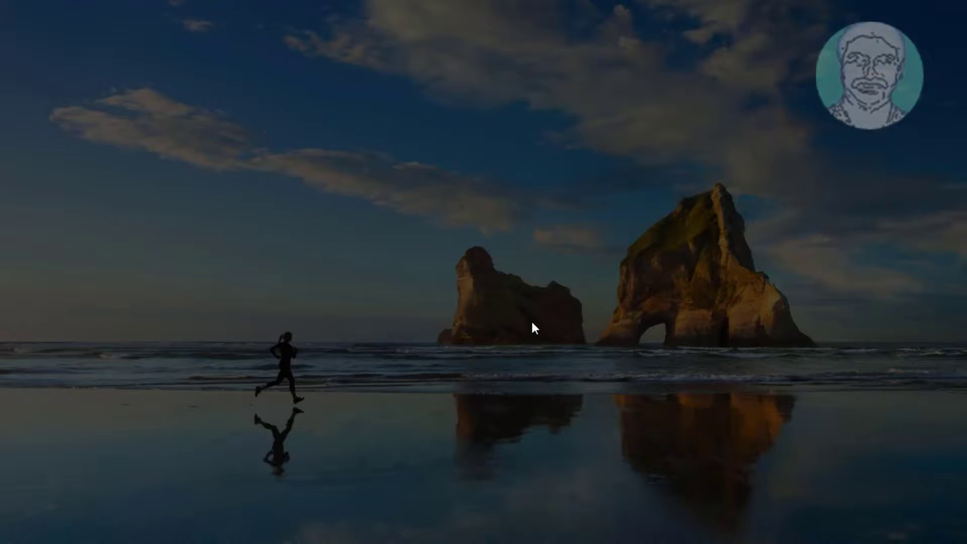
click(428, 344)
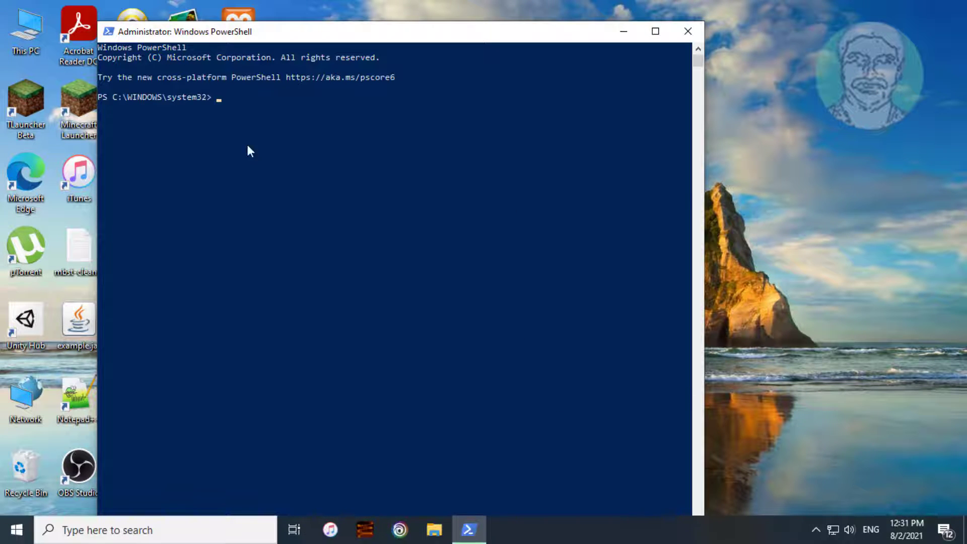
Paste and run Get-AppxPackage Microsoft.MicrosoftSolitaireCollection | Remove-AppxPackage, then exit PowerShell
click(108, 32)
mouse_move(119, 153)
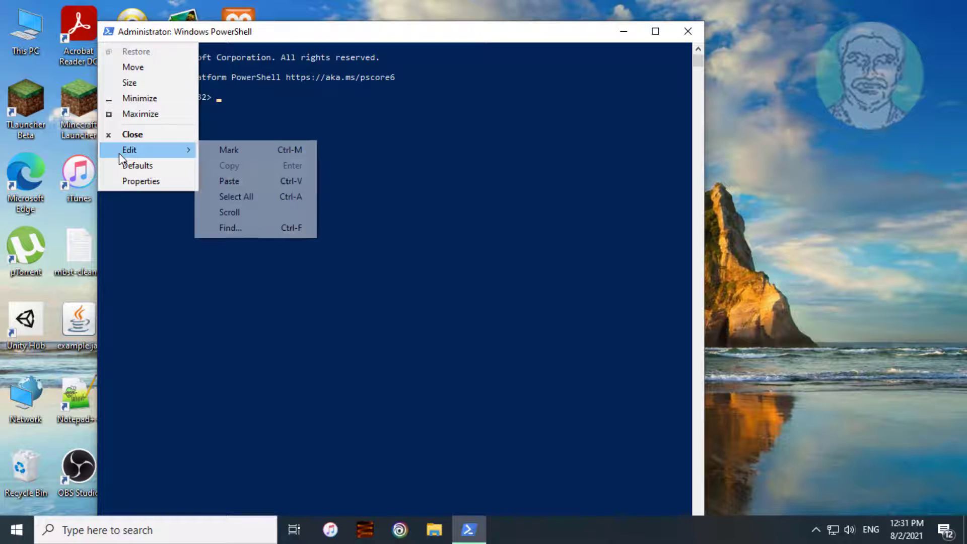
click(245, 182)
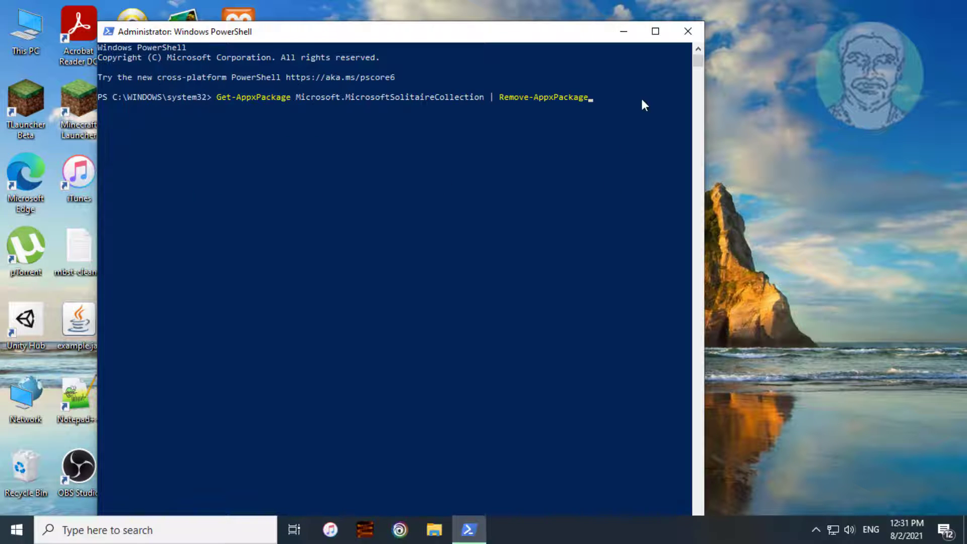
key(Return)
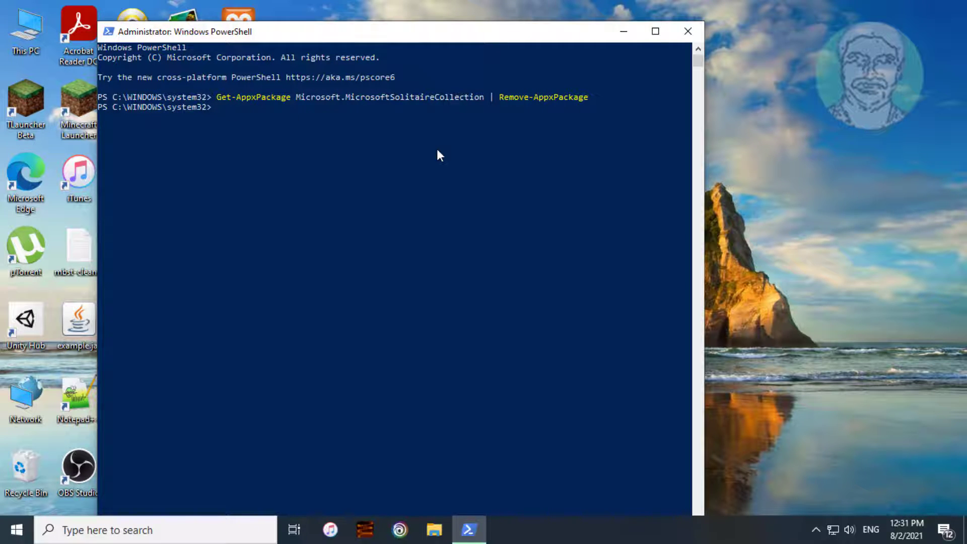
text(exit)
key(Return)
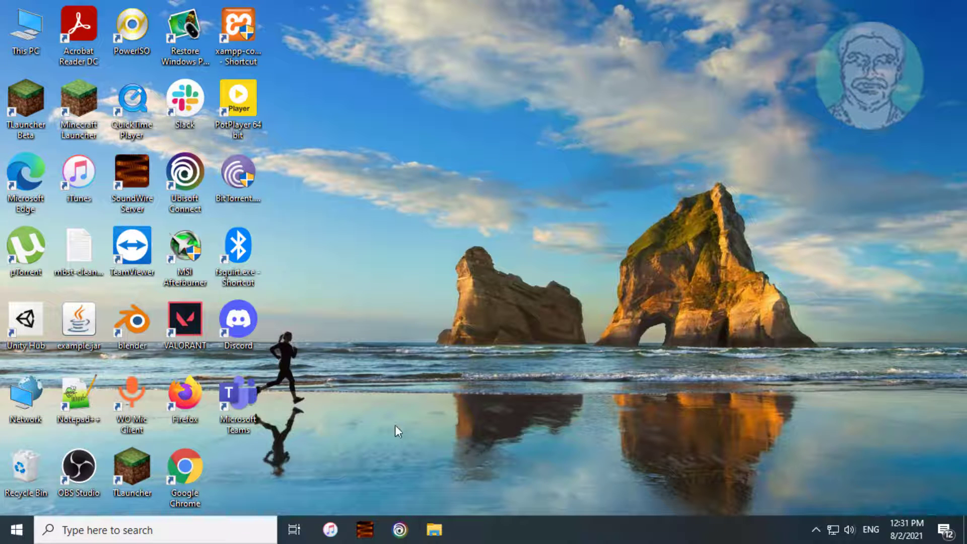
Launch Microsoft Store, search 'solitaire' and install Microsoft Solitaire Collection
click(14, 537)
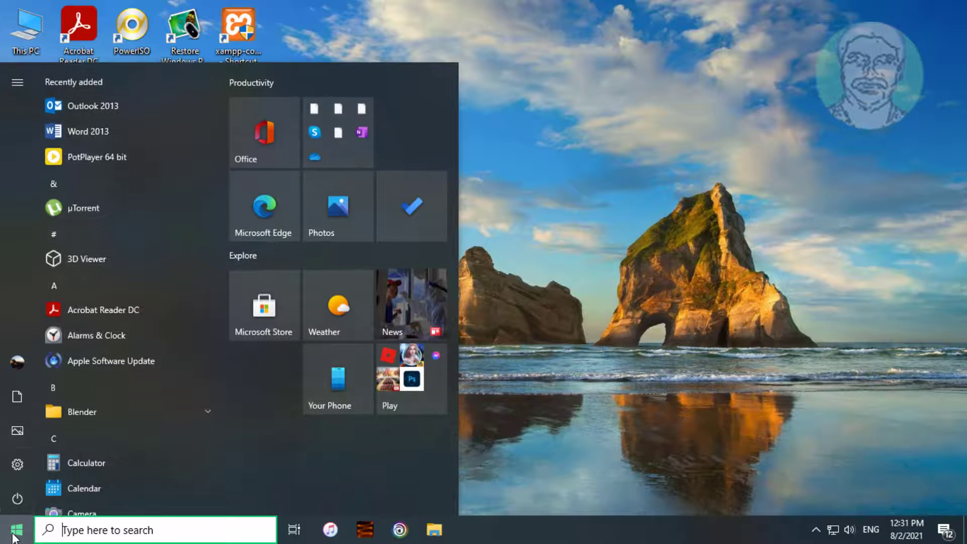
click(274, 298)
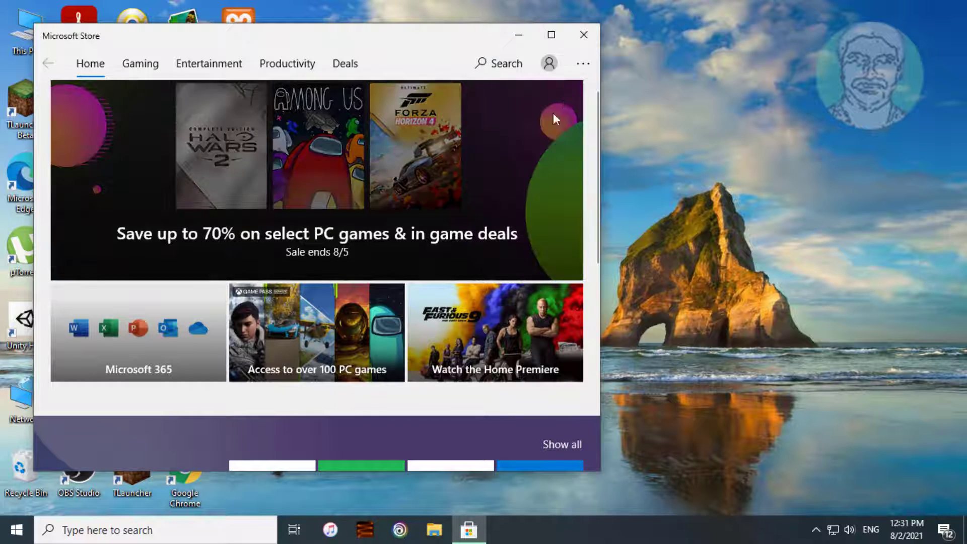
click(498, 63)
text(sol)
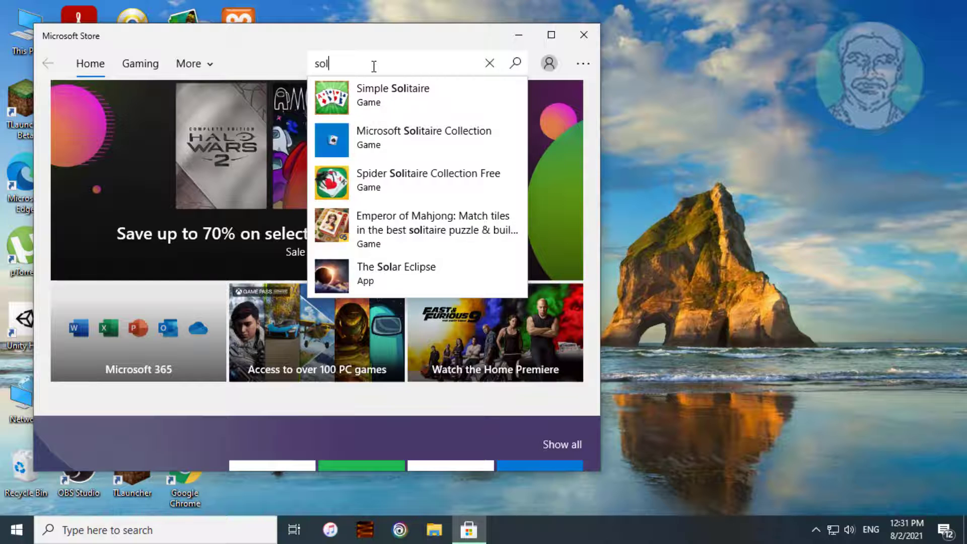
text(itaire)
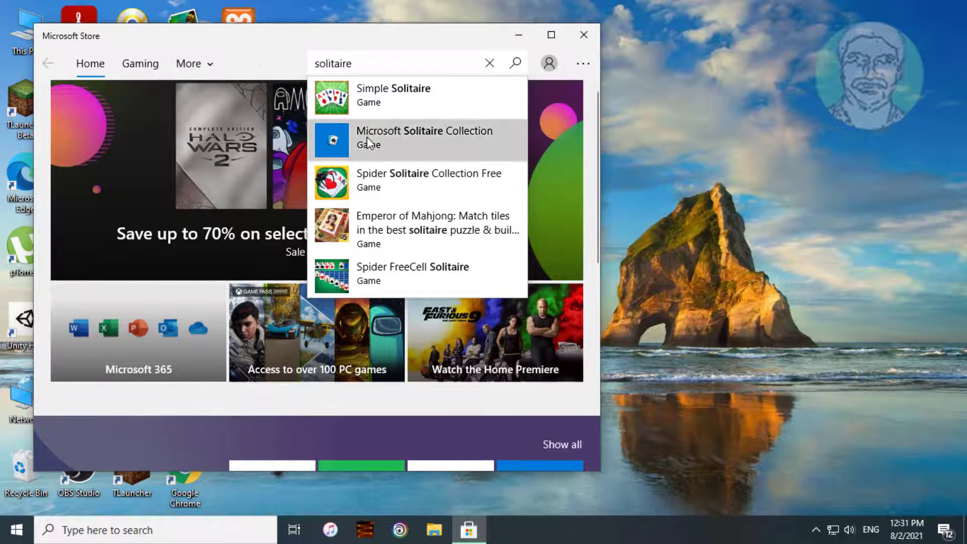
click(368, 140)
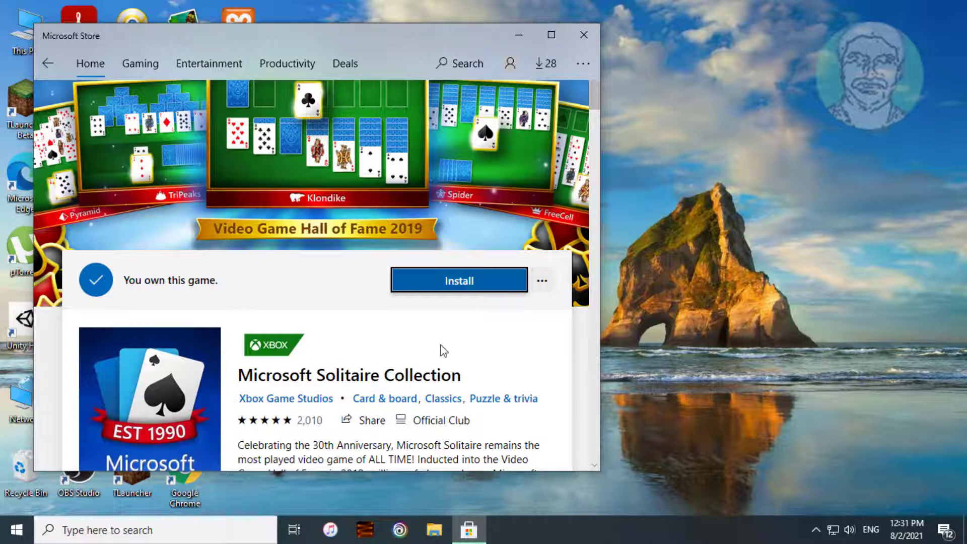
scroll(444, 351, down, 5)
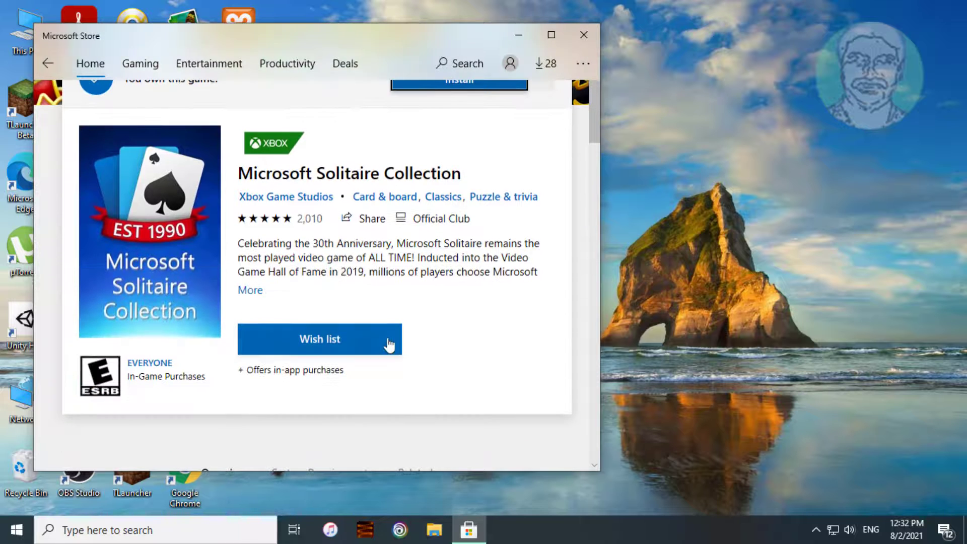
scroll(389, 346, up, 1)
click(483, 147)
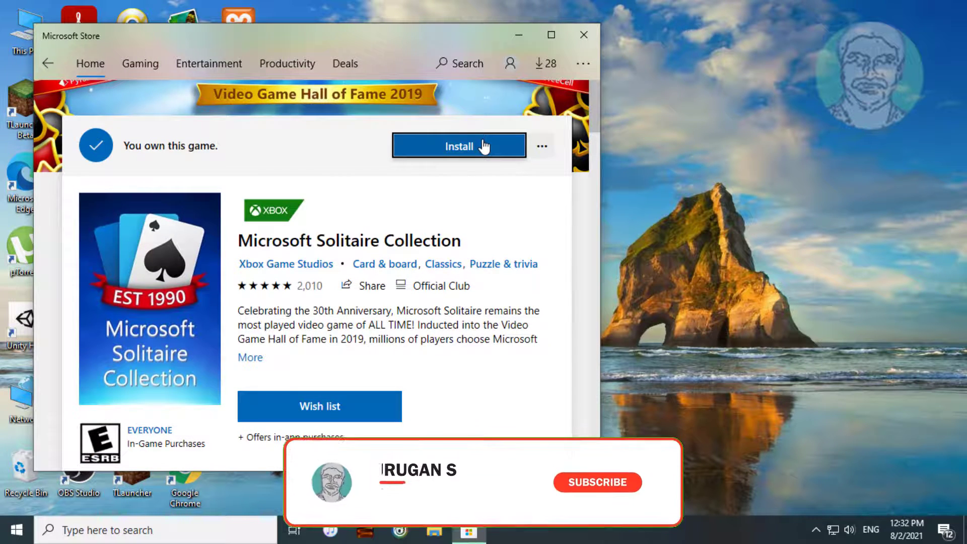